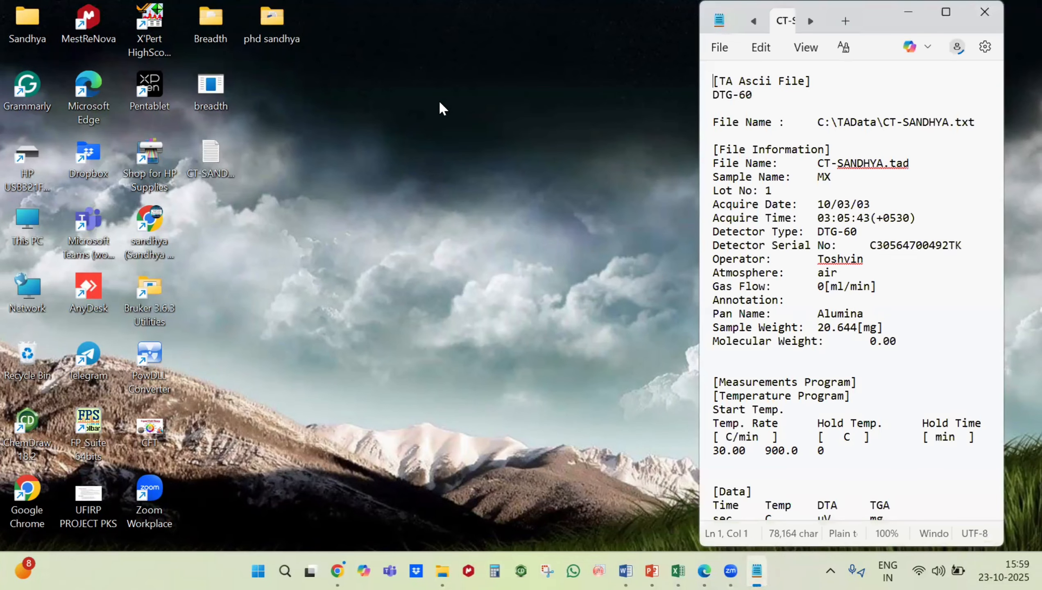
# Step: Examine the file information, temperature program and the Time, Temp, DTA and TGA data in the maximized text file
pyautogui.click(949, 11)
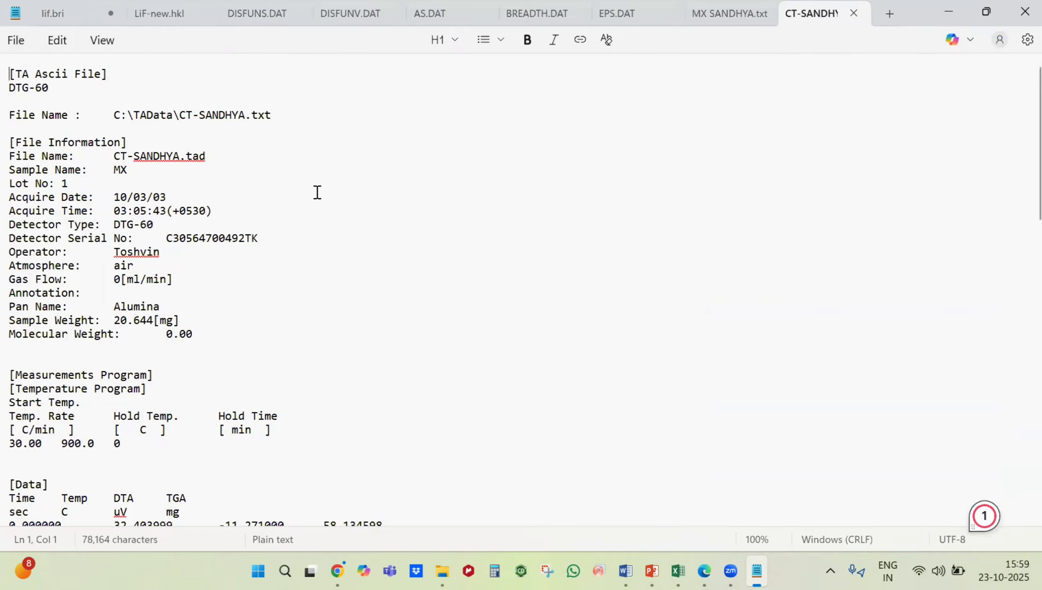
pyautogui.scroll(-5, 87, 239)
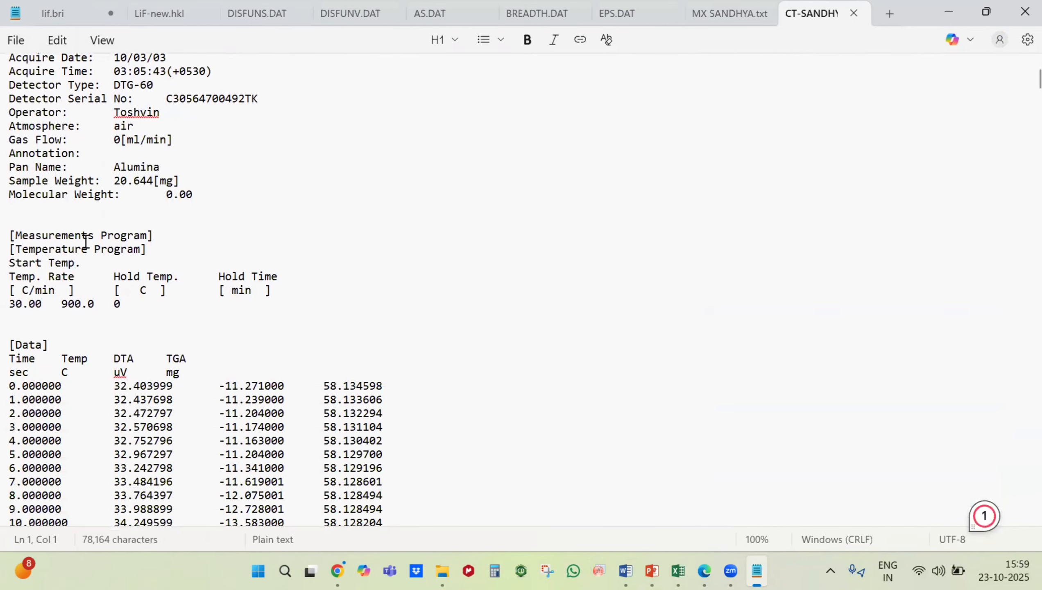
pyautogui.scroll(-4, 86, 242)
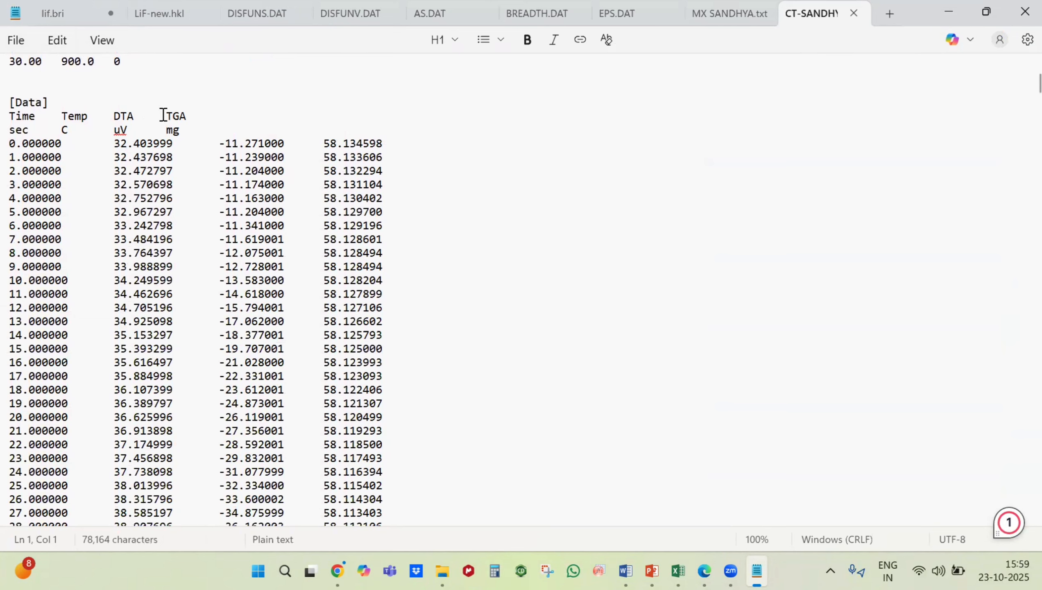
pyautogui.scroll(-10, 123, 203)
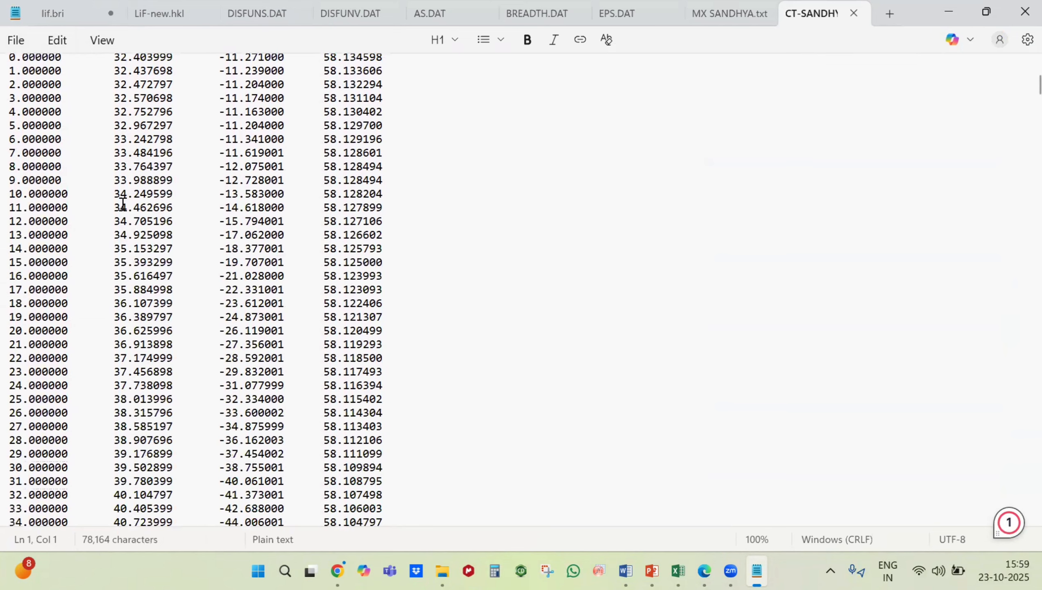
pyautogui.scroll(-3, 122, 204)
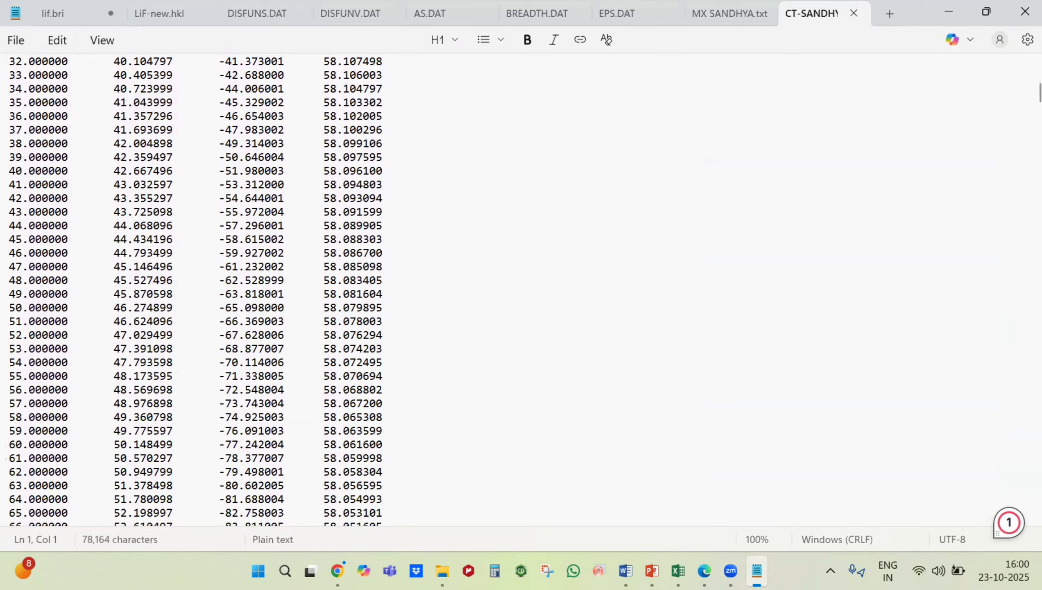
# Step: Switch to Excel and start a text import of the CT sample's thermal analysis file from the Desktop
pyautogui.click(678, 570)
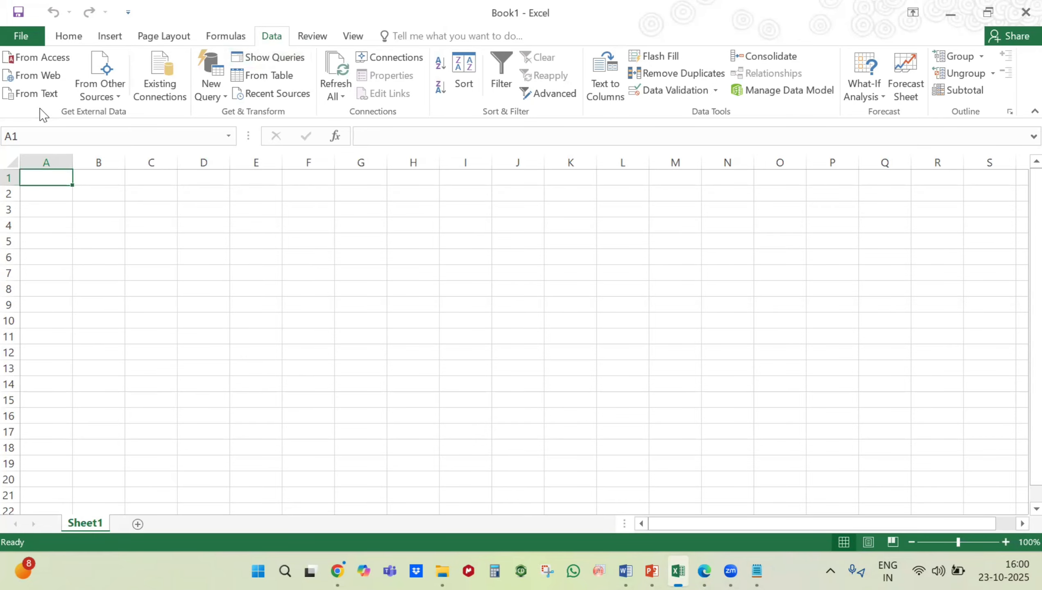
pyautogui.click(26, 94)
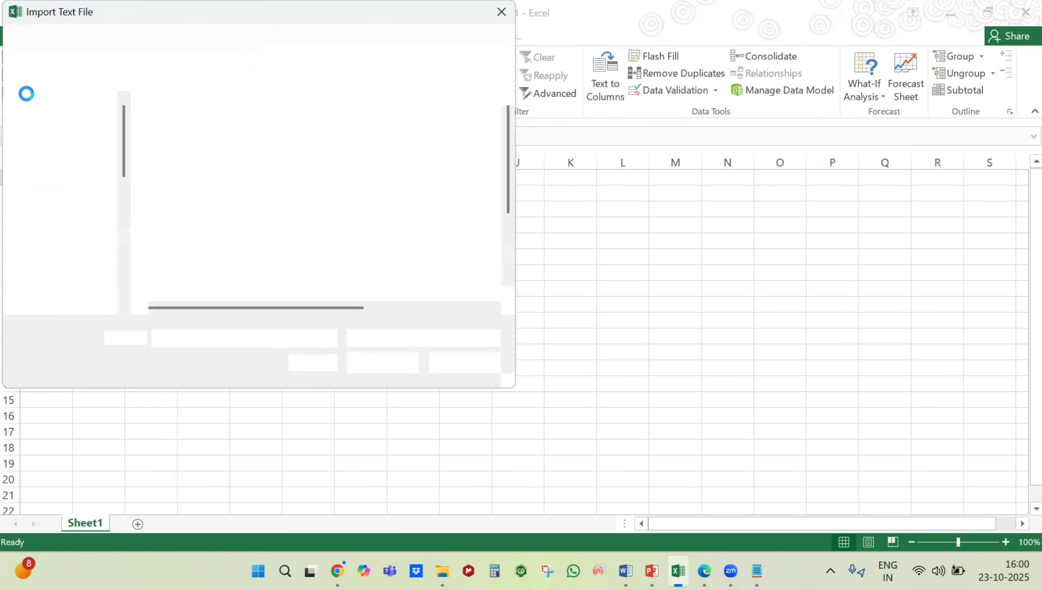
pyautogui.click(49, 161)
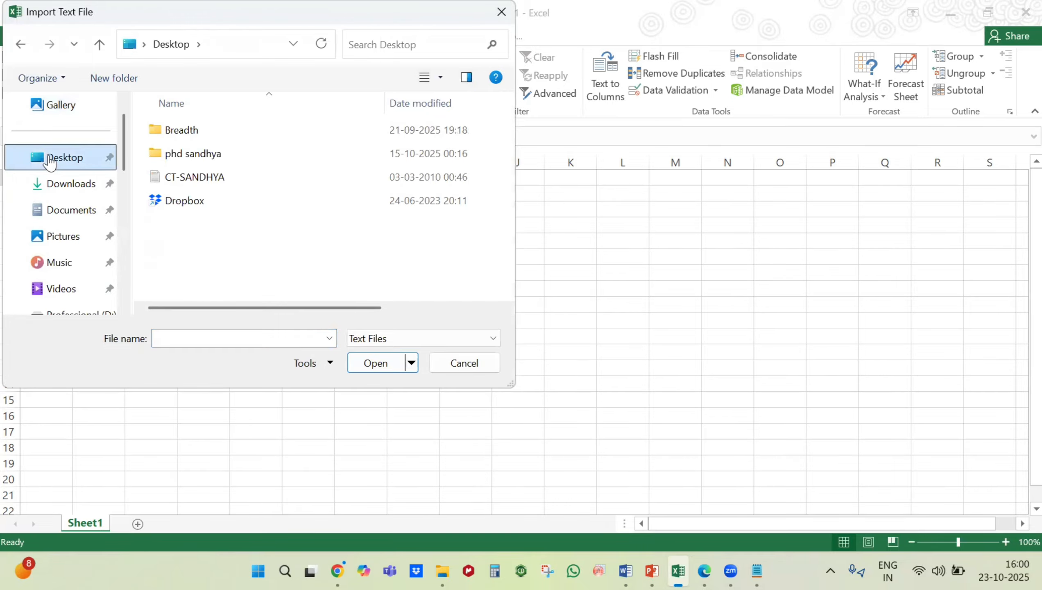
pyautogui.click(173, 179)
pyautogui.click(375, 363)
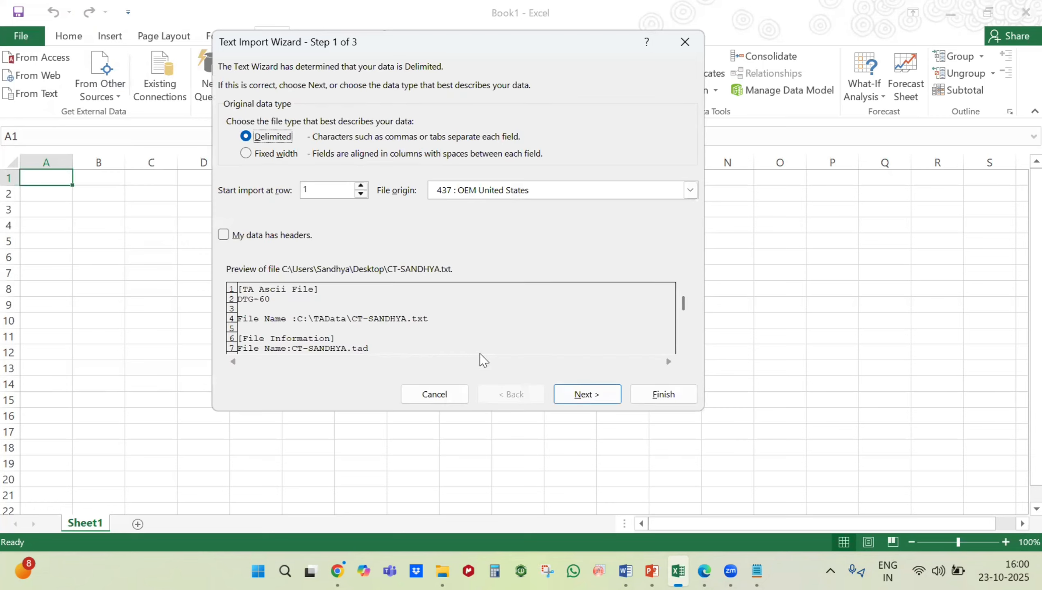
# Step: Import the file as delimited data with tab and comma delimiters and General column format into the existing worksheet at A1
pyautogui.click(586, 395)
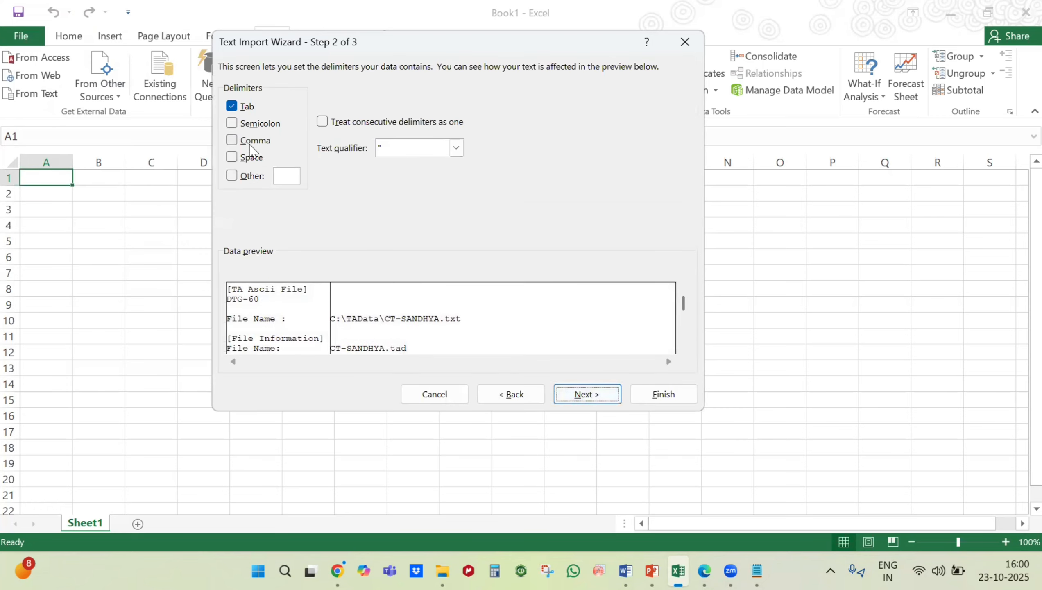
pyautogui.click(249, 145)
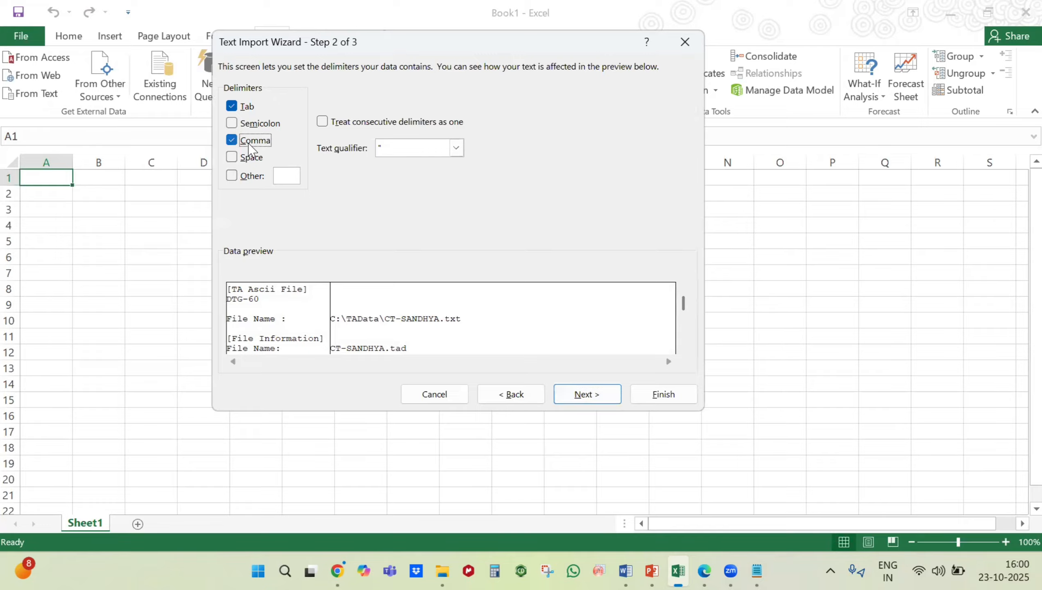
pyautogui.click(583, 396)
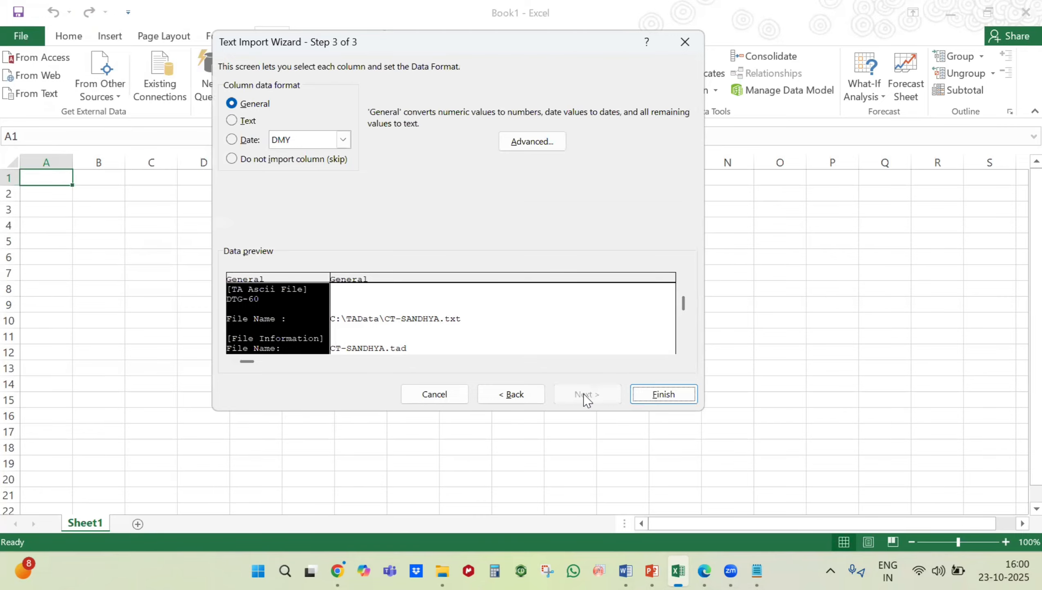
pyautogui.click(646, 393)
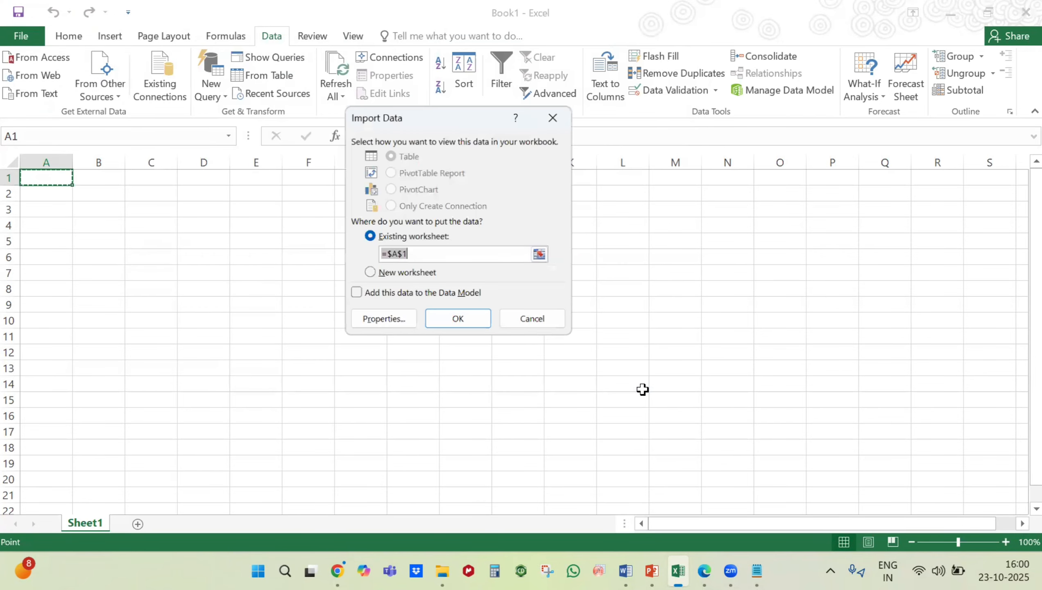
pyautogui.click(460, 322)
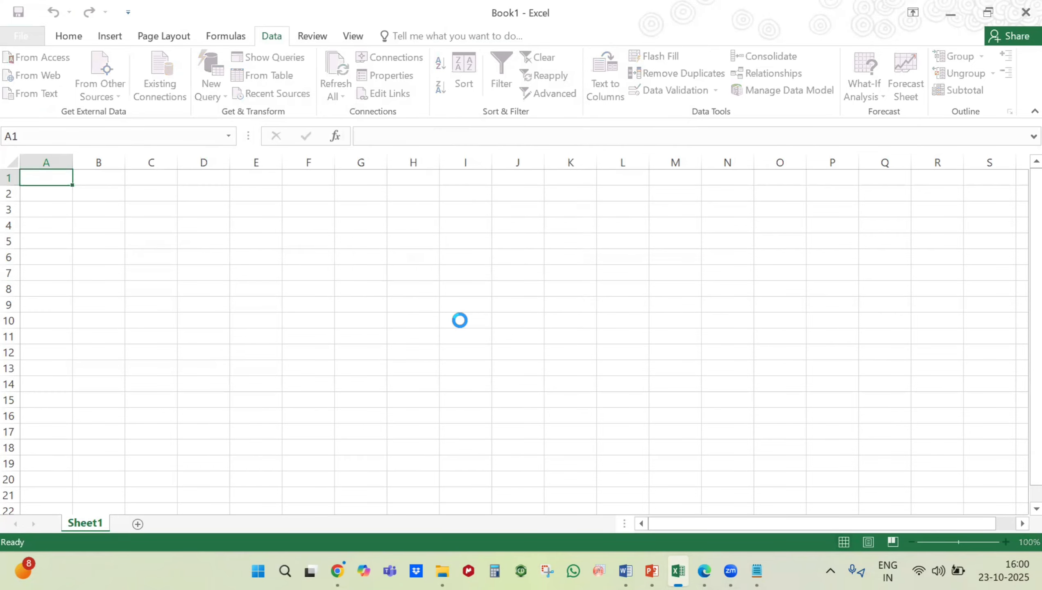
# Step: Delete the file header block A1:D31 above the Time, Temp, DTA and TGA headings, shifting the cells up
pyautogui.scroll(-11, 150, 335)
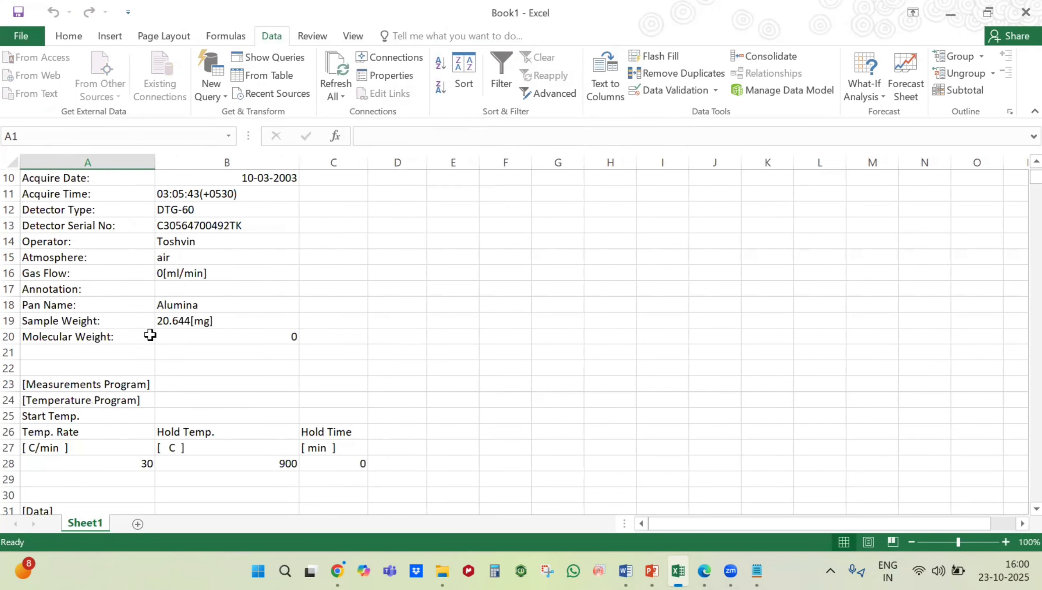
pyautogui.scroll(-1, 149, 334)
pyautogui.scroll(3, 148, 333)
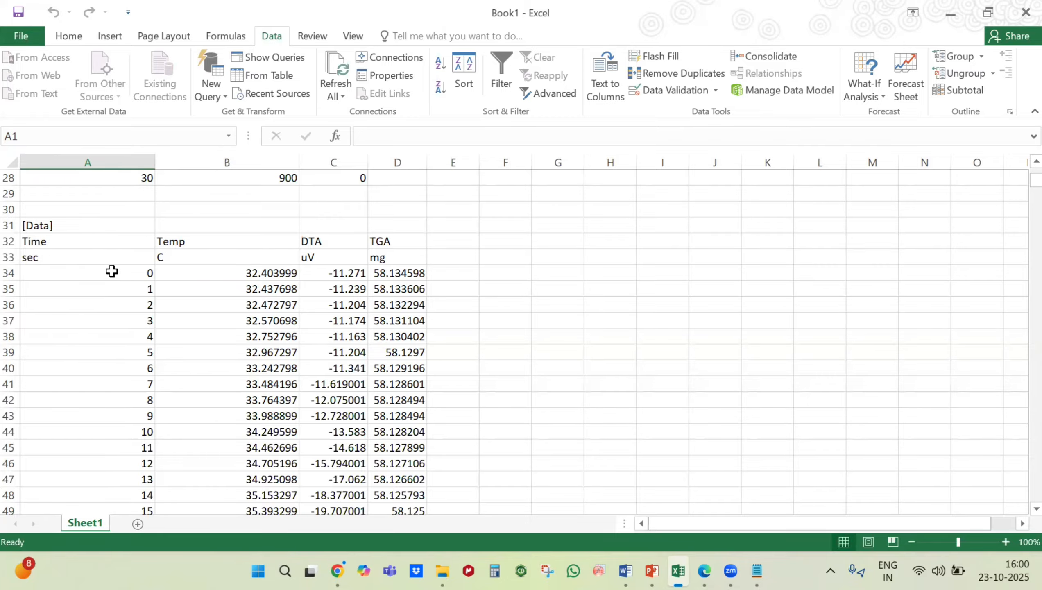
pyautogui.scroll(5, 255, 375)
pyautogui.scroll(4, 254, 375)
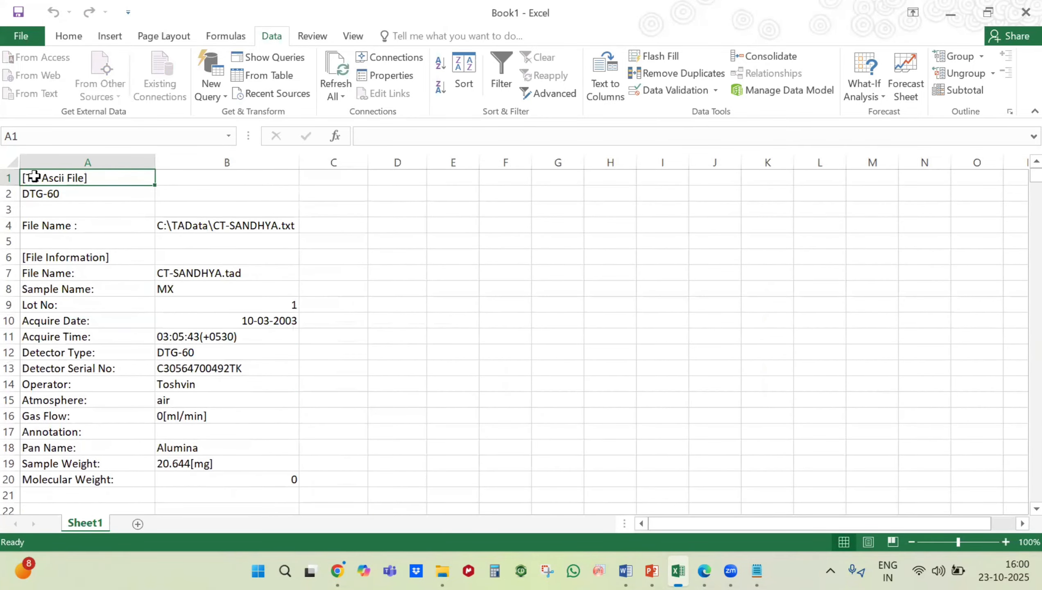
pyautogui.moveTo(33, 176); pyautogui.dragTo(401, 475)
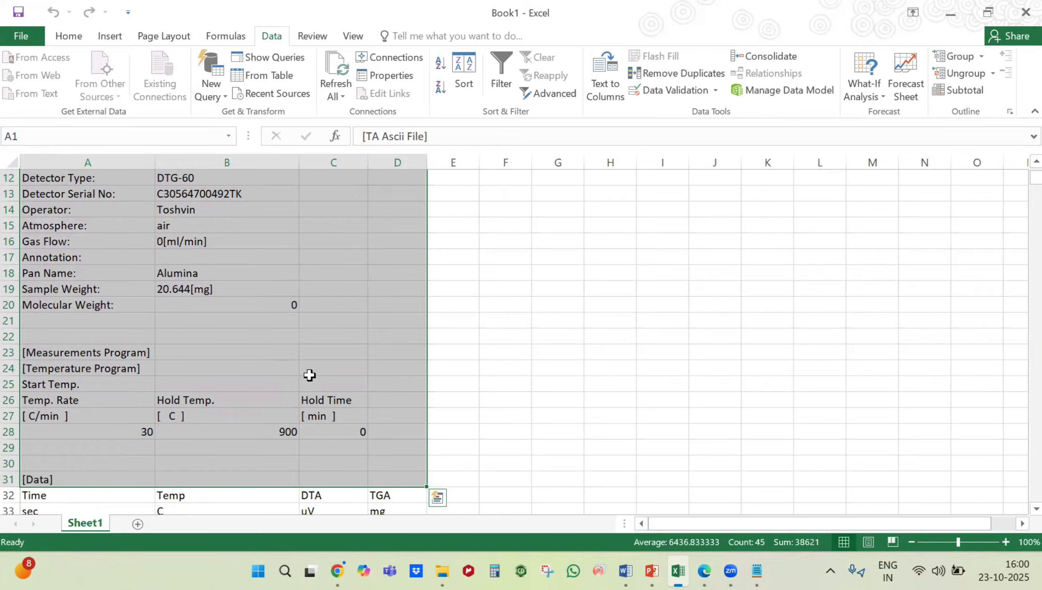
pyautogui.rightClick(200, 308)
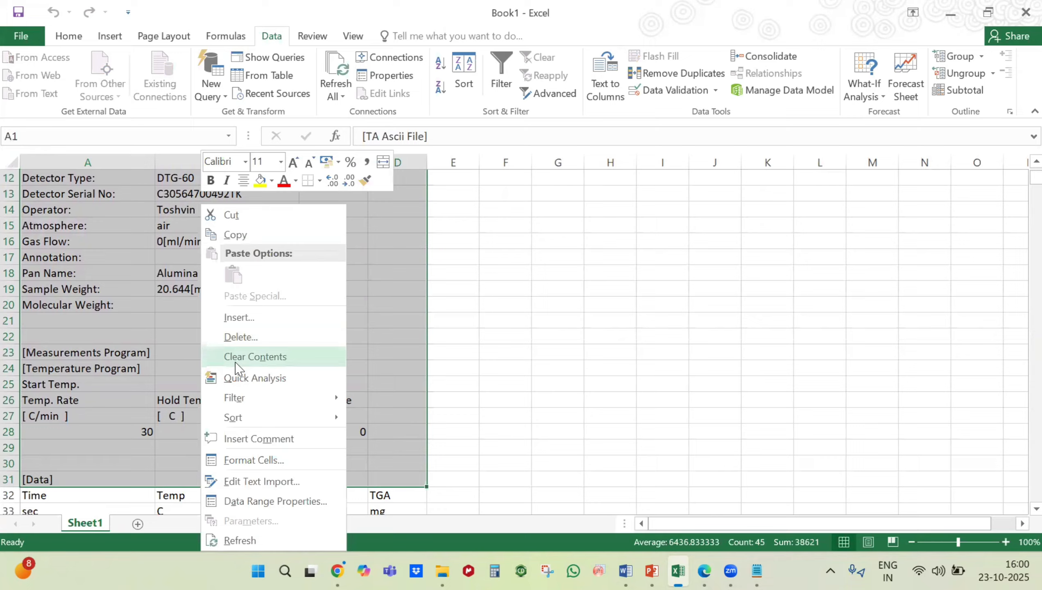
pyautogui.click(248, 336)
pyautogui.click(193, 396)
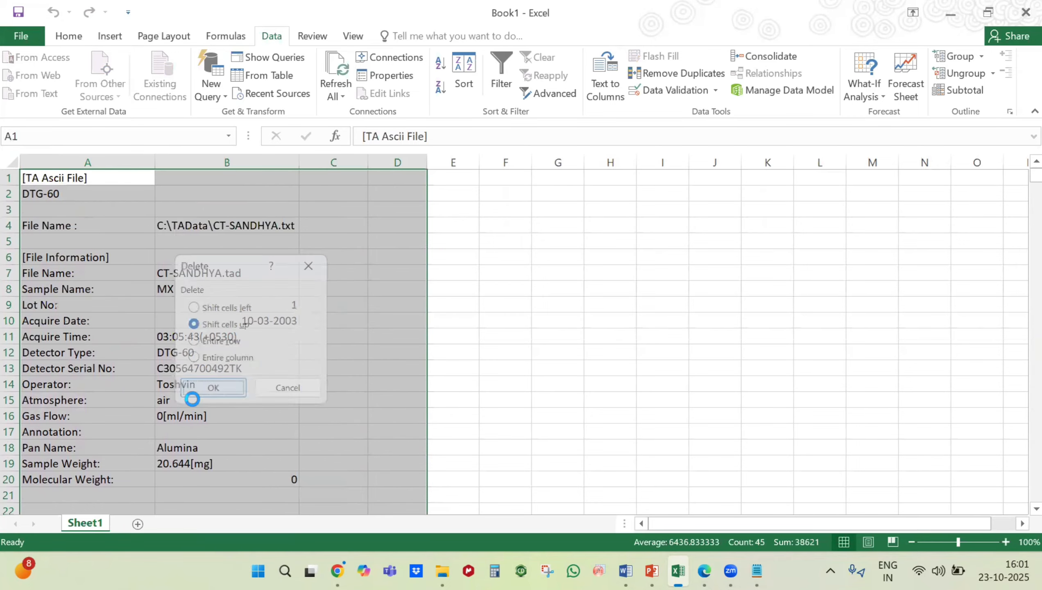
pyautogui.click(557, 272)
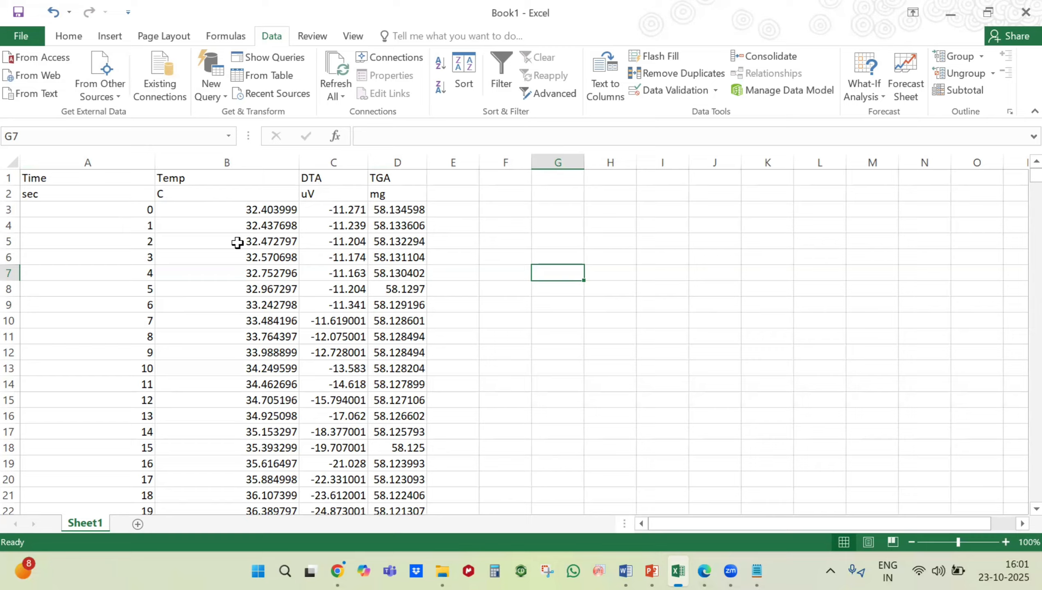
# Step: Copy columns A to D, switch to Origin, and paste them into Book1 from row 1 of column A(X) in a maximized worksheet
pyautogui.click(100, 153)
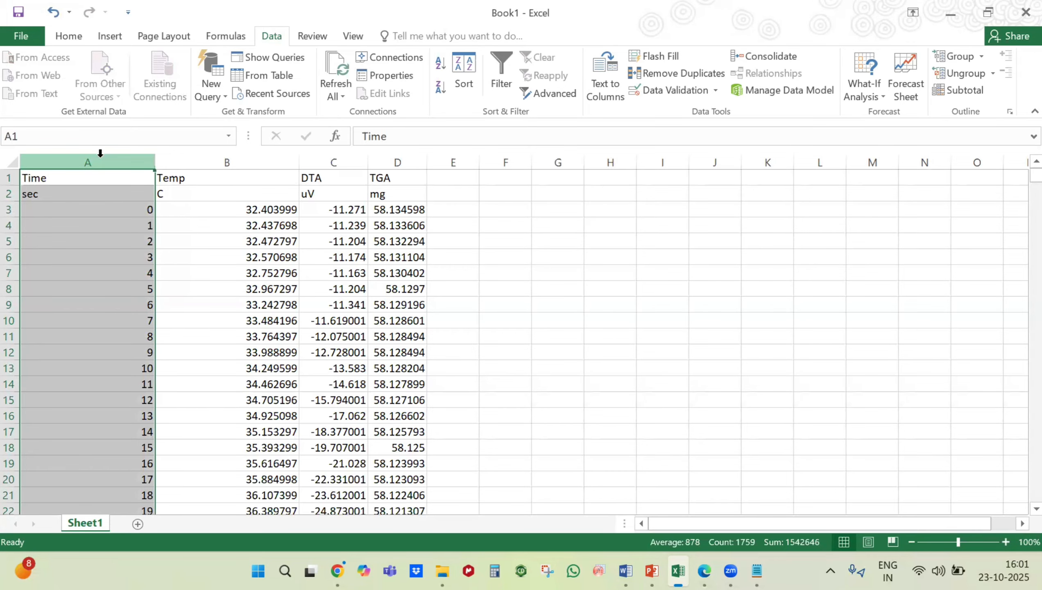
pyautogui.keyDown('shift'); pyautogui.click(376, 155); pyautogui.keyUp('shift')
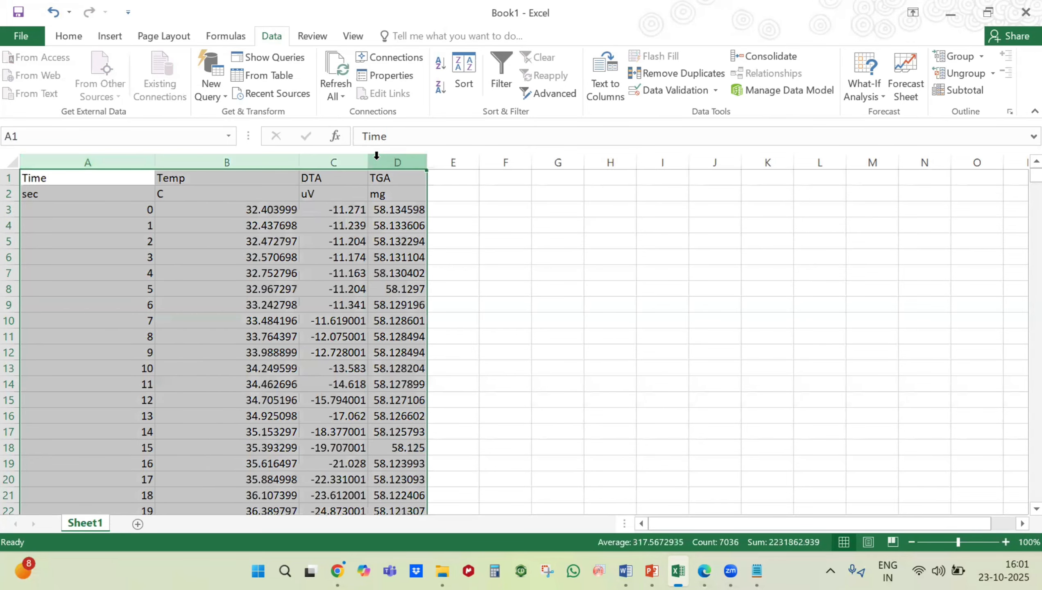
pyautogui.hotkey('ctrl', 'c')
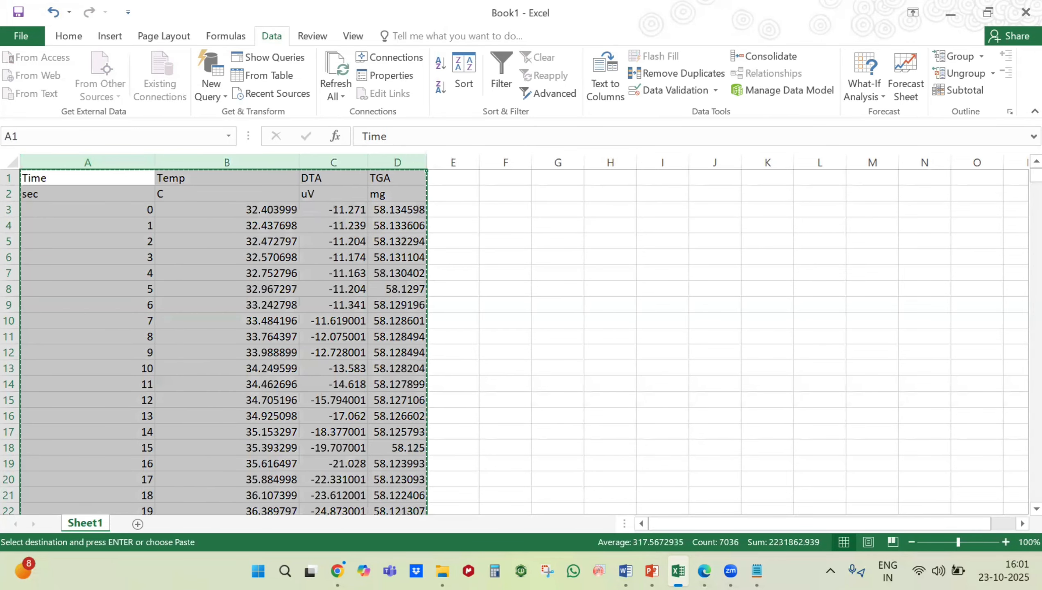
pyautogui.click(599, 571)
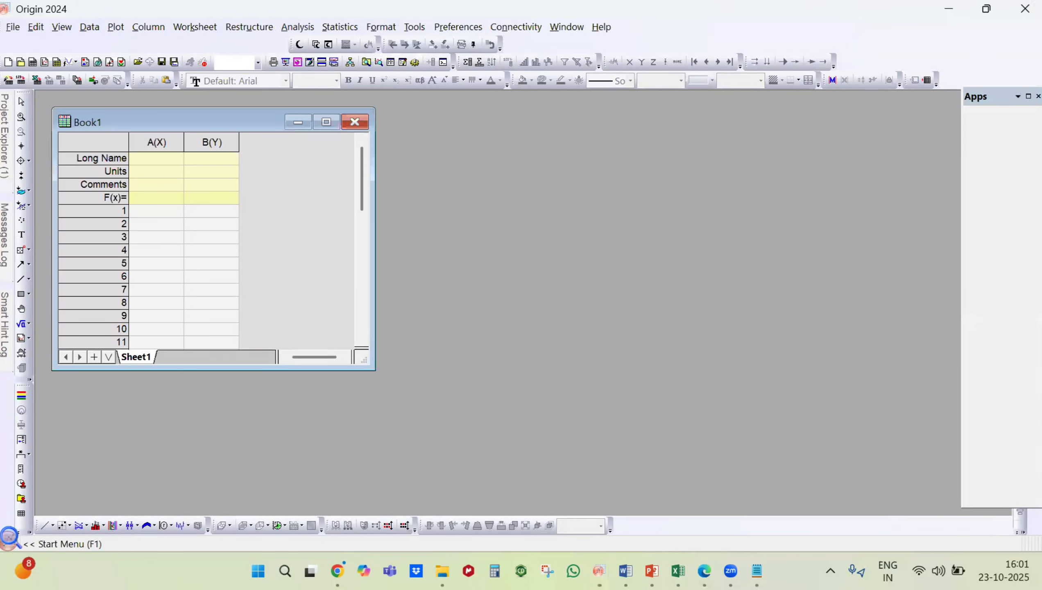
pyautogui.click(155, 211)
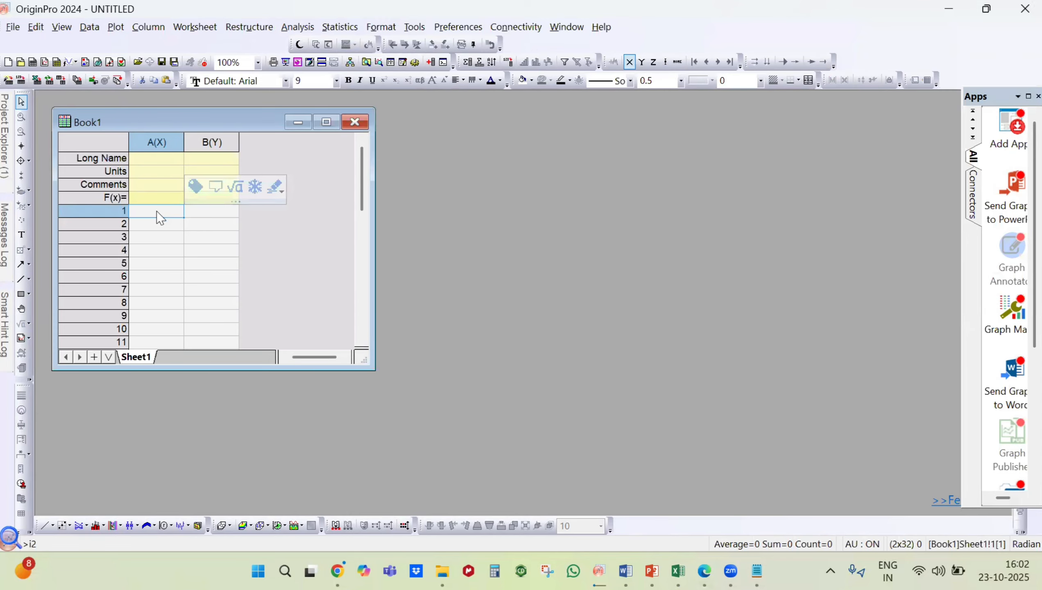
pyautogui.hotkey('ctrl', 'v')
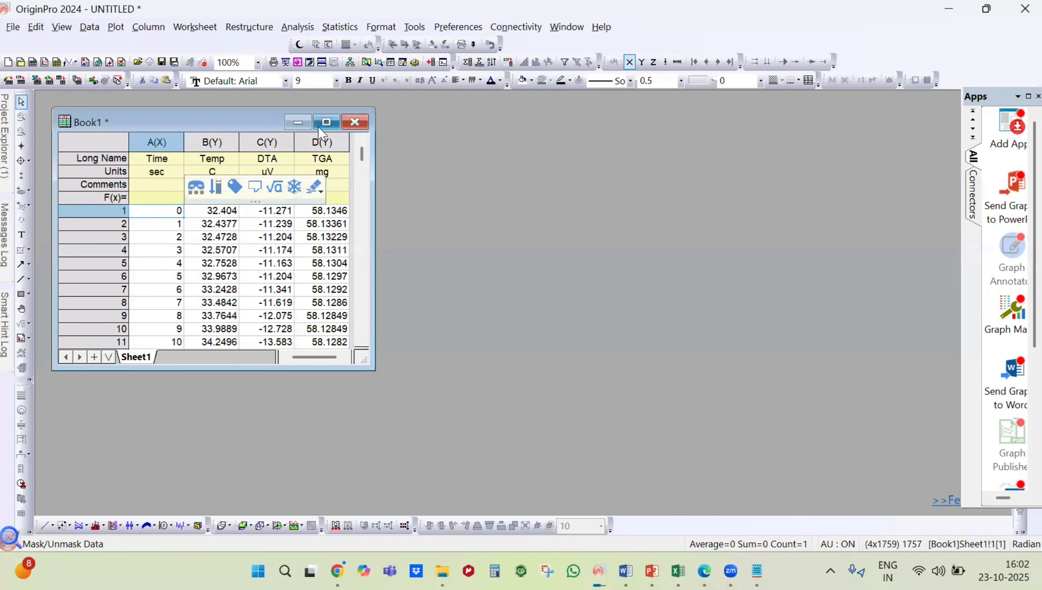
pyautogui.click(326, 124)
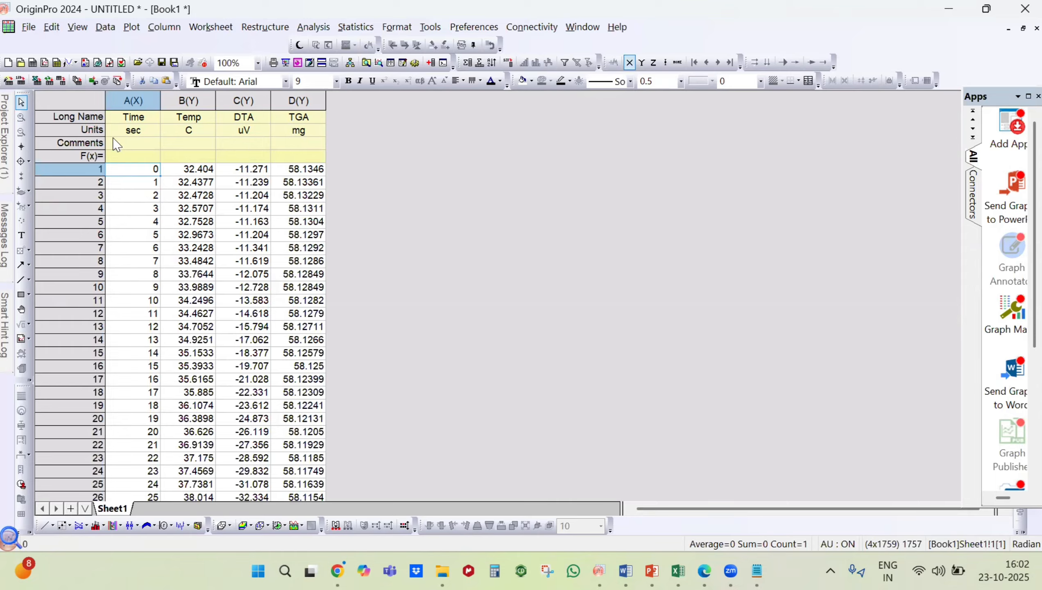
# Step: Delete the Time column from the Book1 worksheet
pyautogui.click(136, 102)
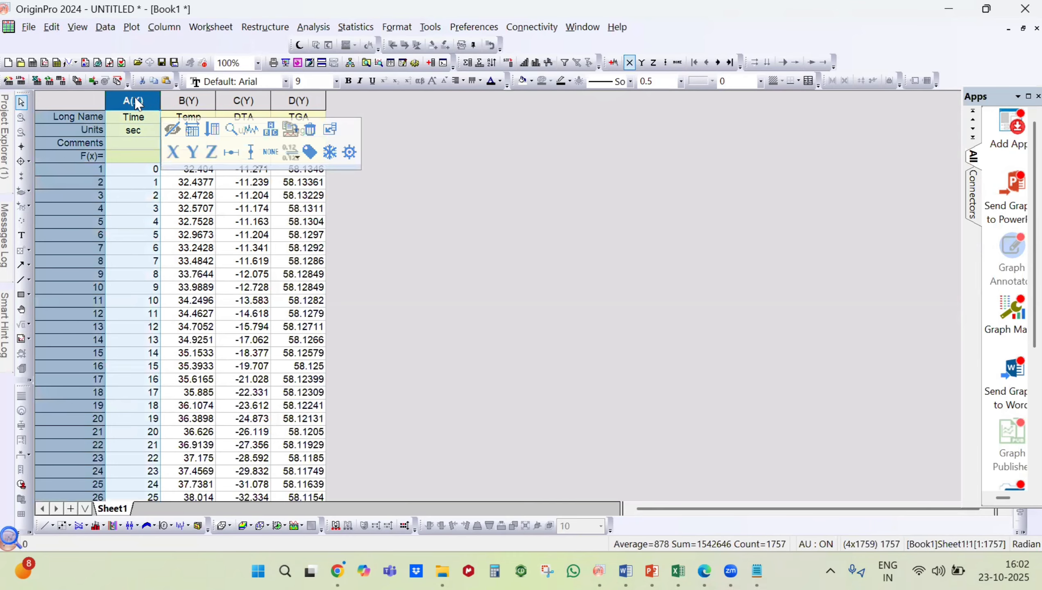
pyautogui.rightClick(137, 103)
pyautogui.click(165, 204)
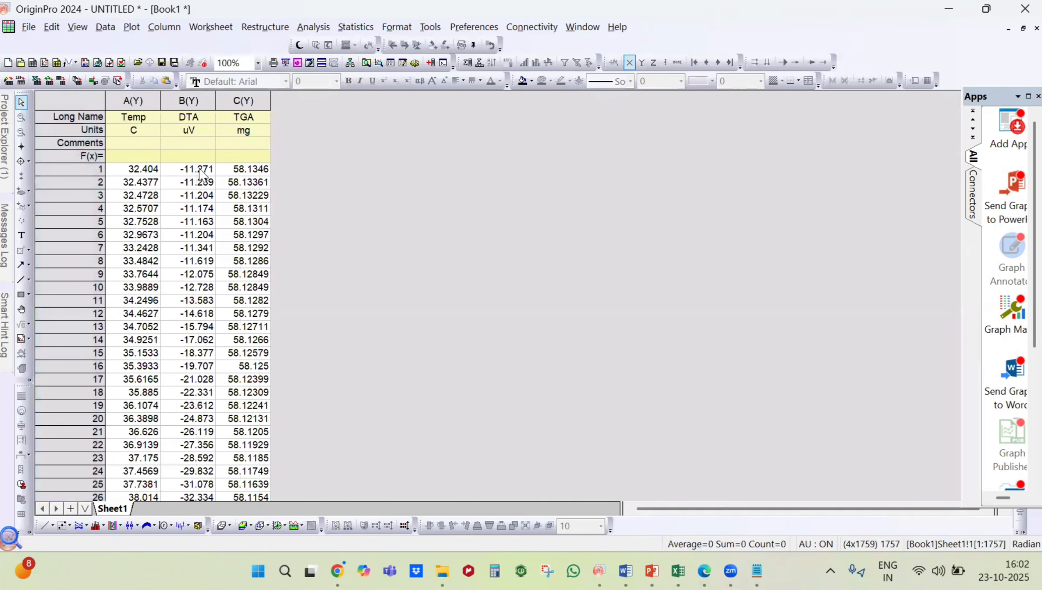
pyautogui.click(129, 100)
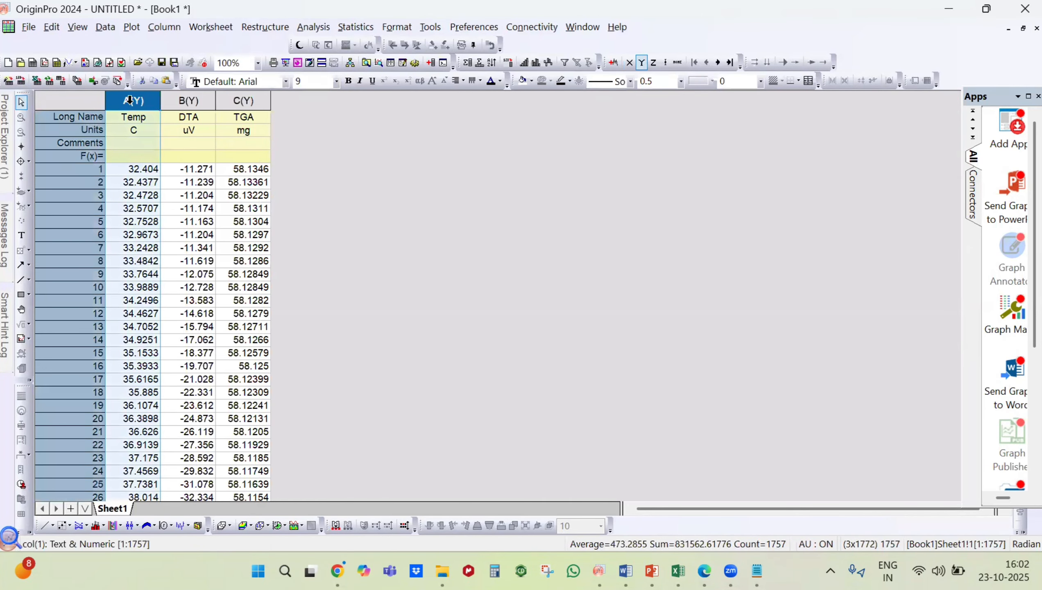
pyautogui.rightClick(130, 102)
pyautogui.click(397, 149)
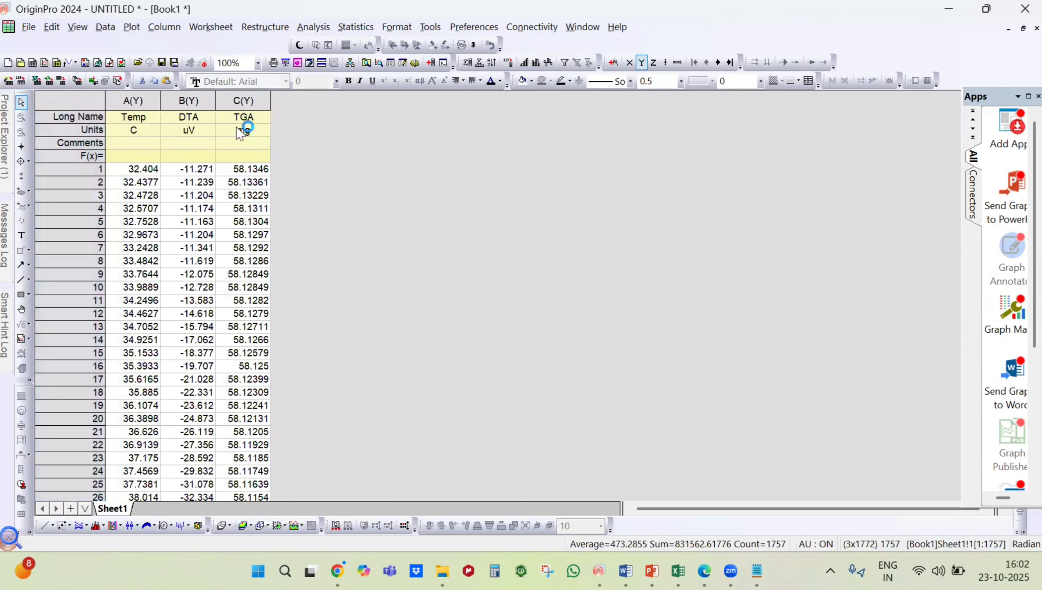
# Step: Set the Temp column as the X column of the worksheet
pyautogui.click(142, 99)
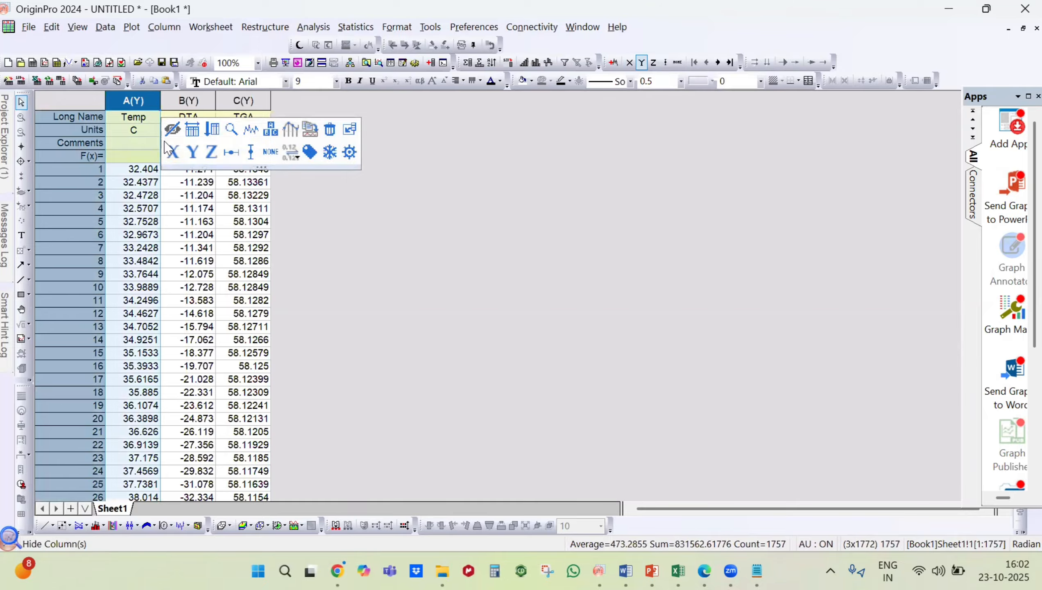
pyautogui.click(173, 152)
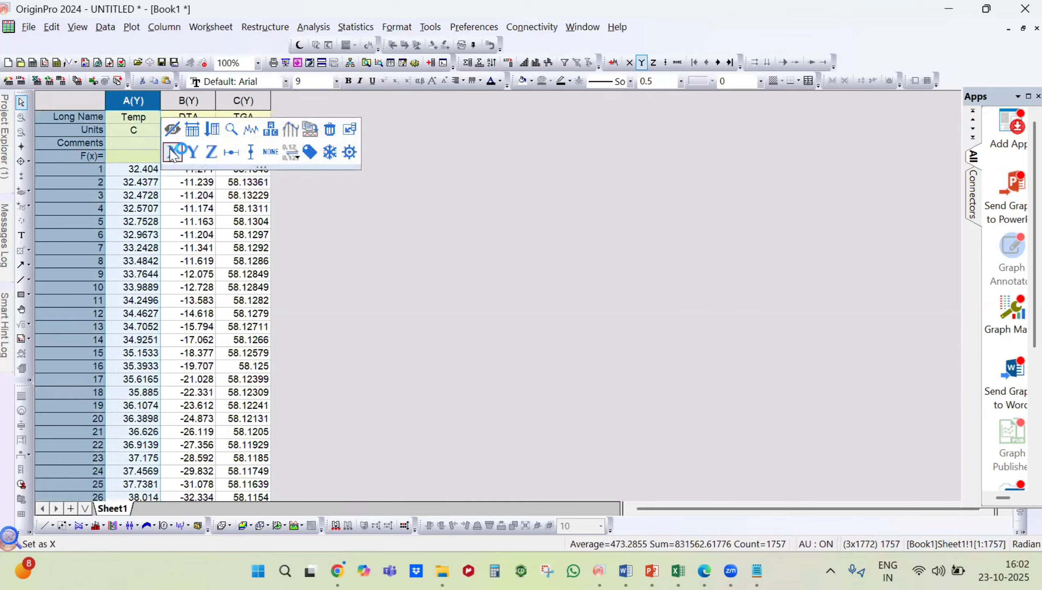
pyautogui.click(418, 167)
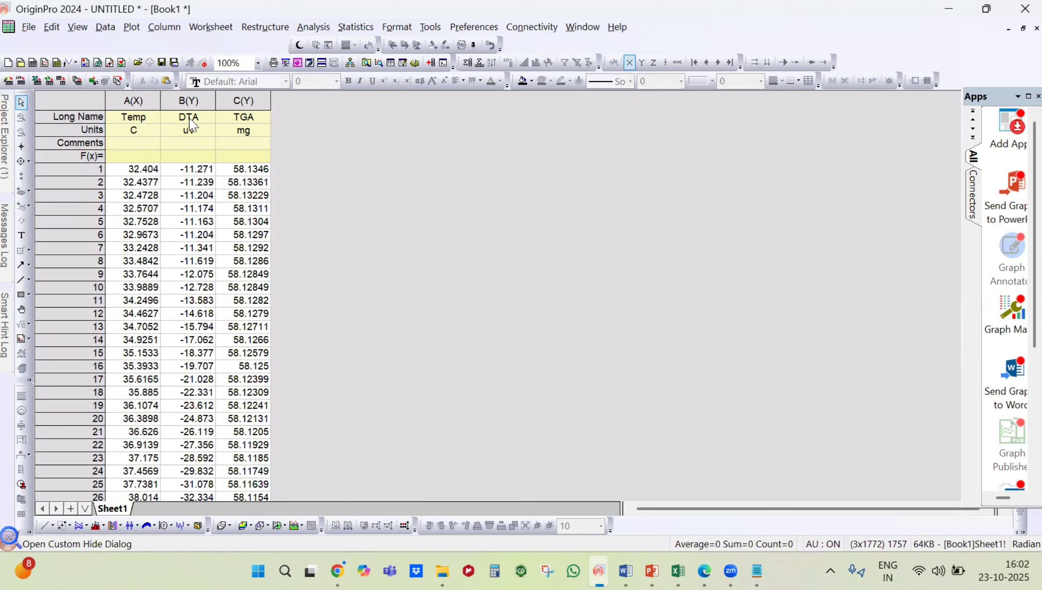
# Step: Plot the Temp, DTA and TGA columns together as a 2Ys Y-Y graph
pyautogui.click(148, 97)
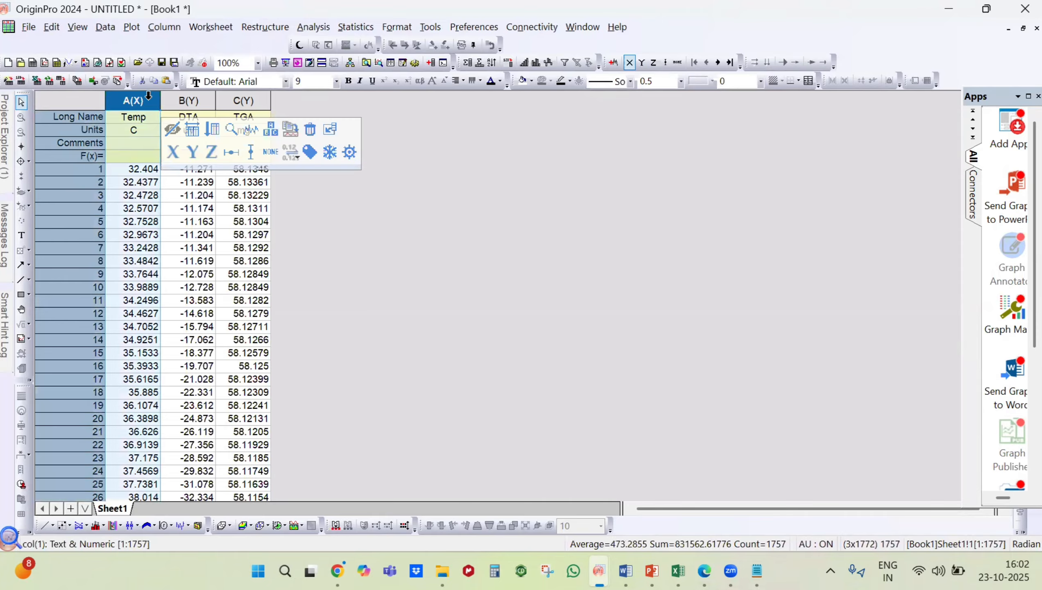
pyautogui.rightClick(197, 124)
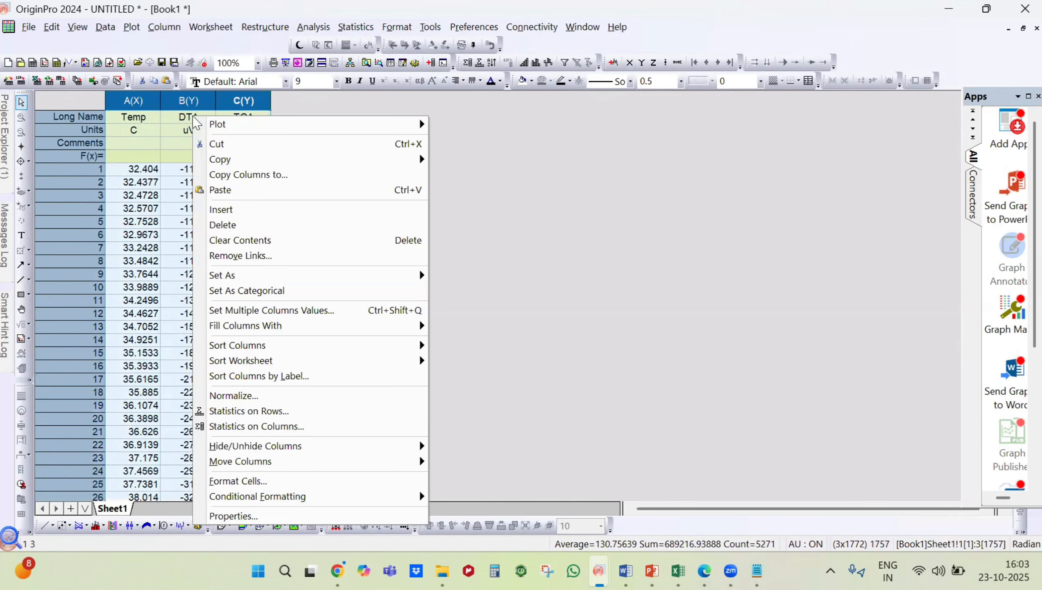
pyautogui.moveTo(223, 127)
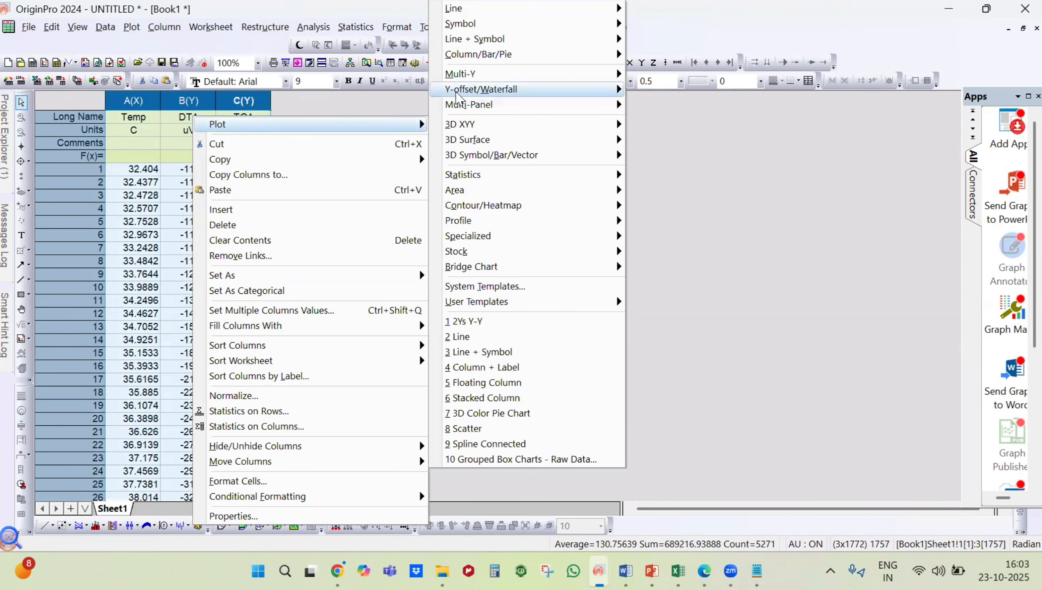
pyautogui.moveTo(463, 93)
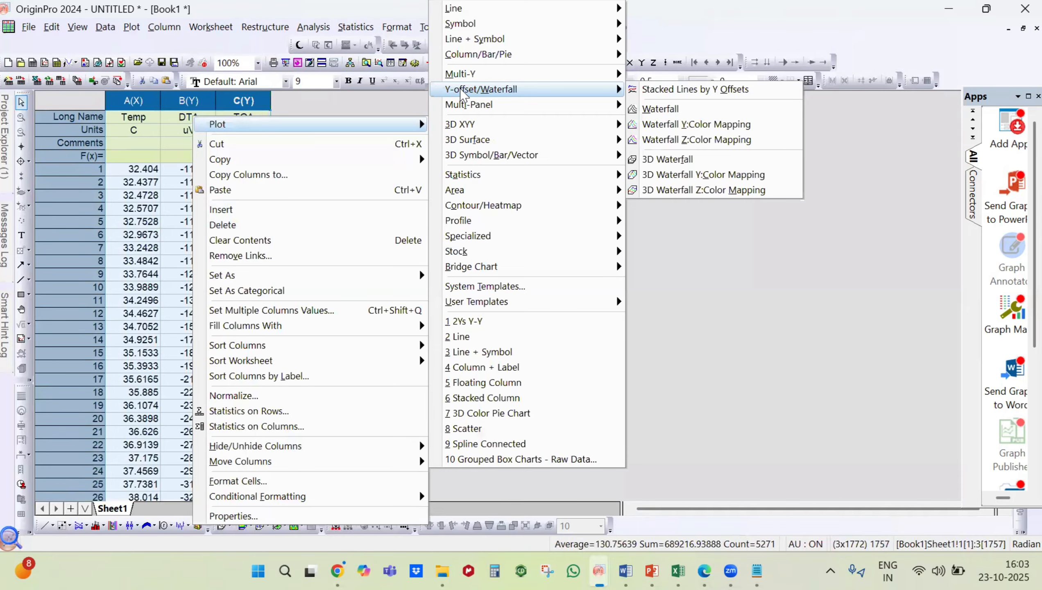
pyautogui.click(476, 322)
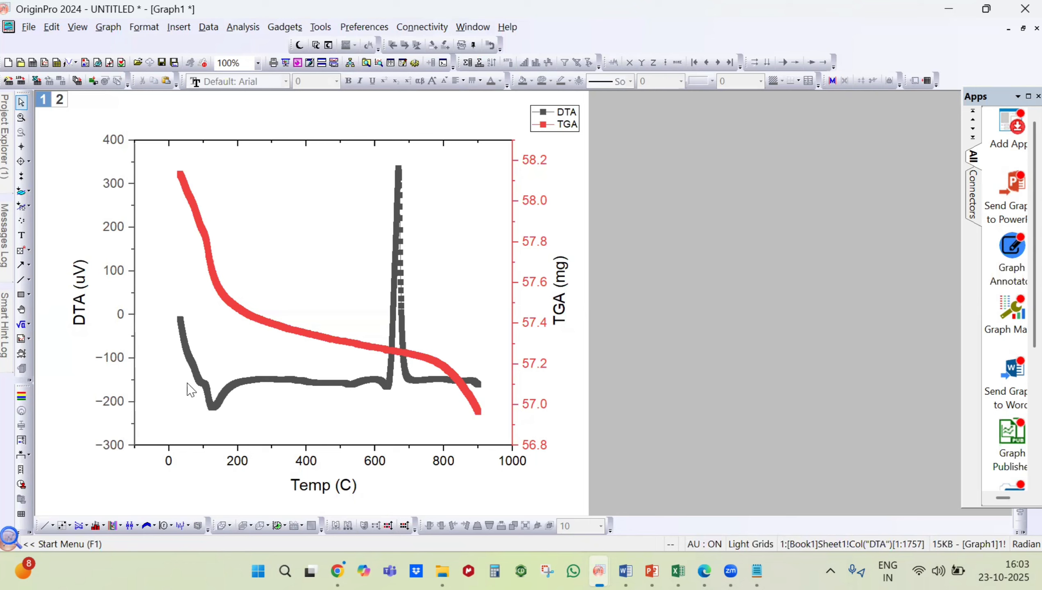
# Step: Close the Filmora installer window and minimize the web page it opens to return to the DTA/TGA graph in Origin
pyautogui.moveTo(216, 421)
pyautogui.moveTo(298, 409)
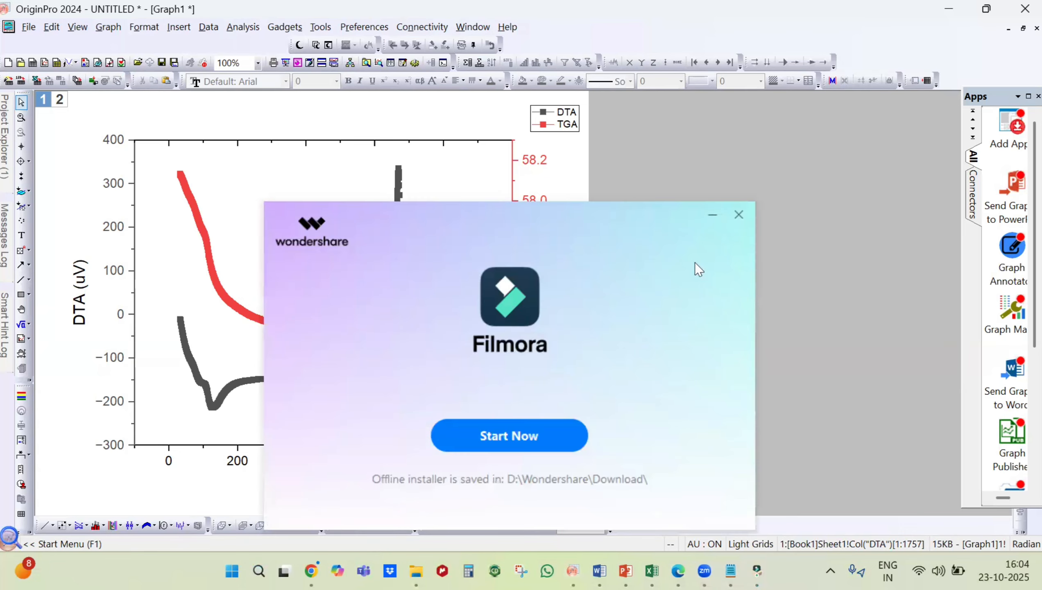
pyautogui.click(738, 214)
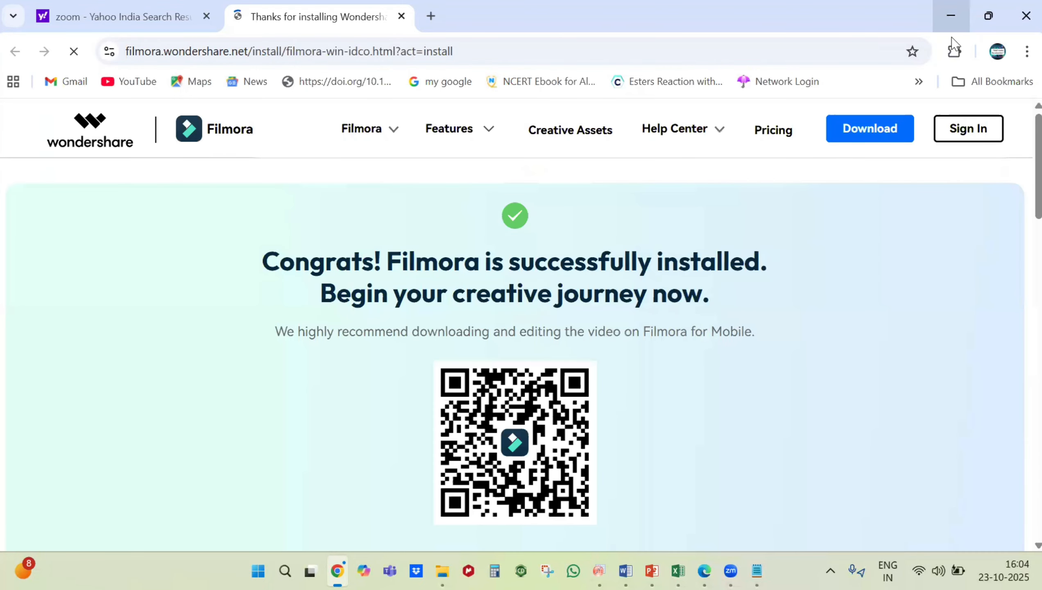
pyautogui.click(951, 19)
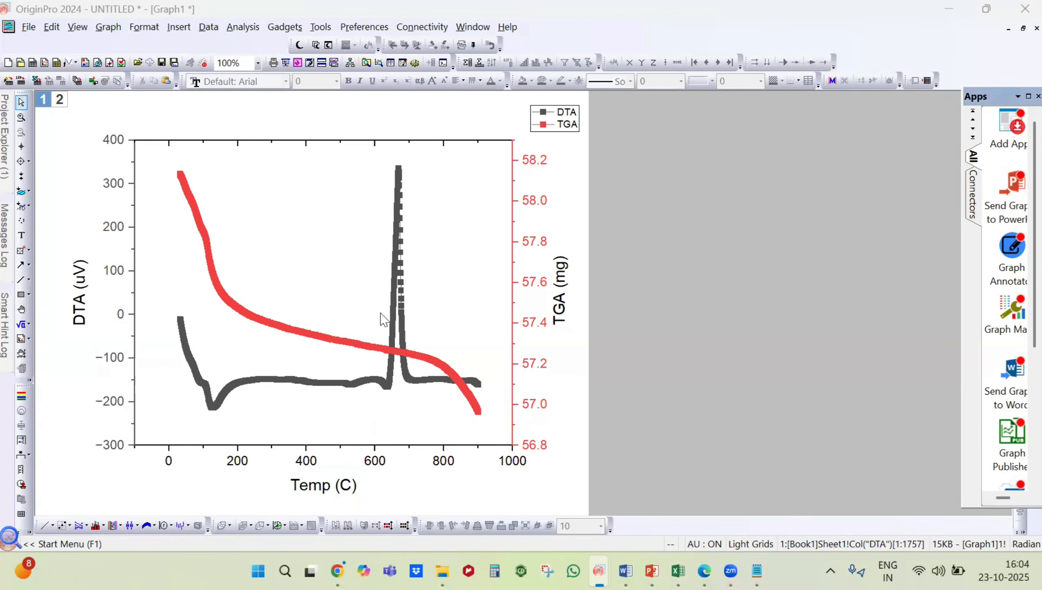